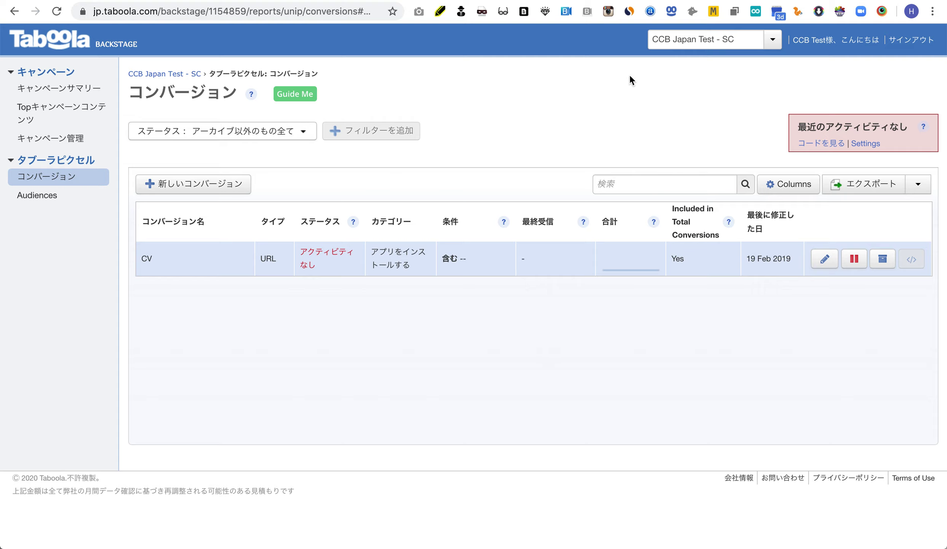
Review the Taboola pixel page, including its Google Tag Manager instructions and the base pixel code
{"action": "left_click", "coordinate": [675, 42]}
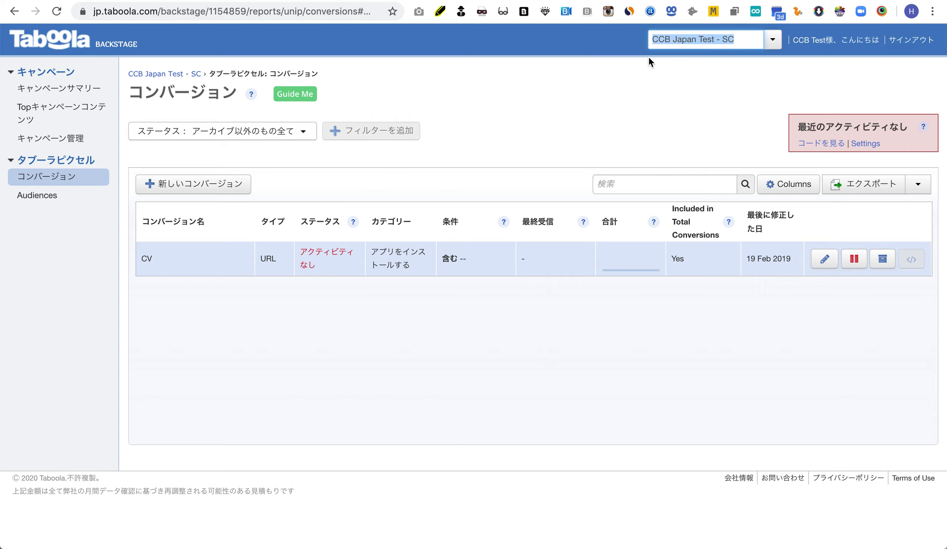
{"action": "left_click", "coordinate": [565, 105]}
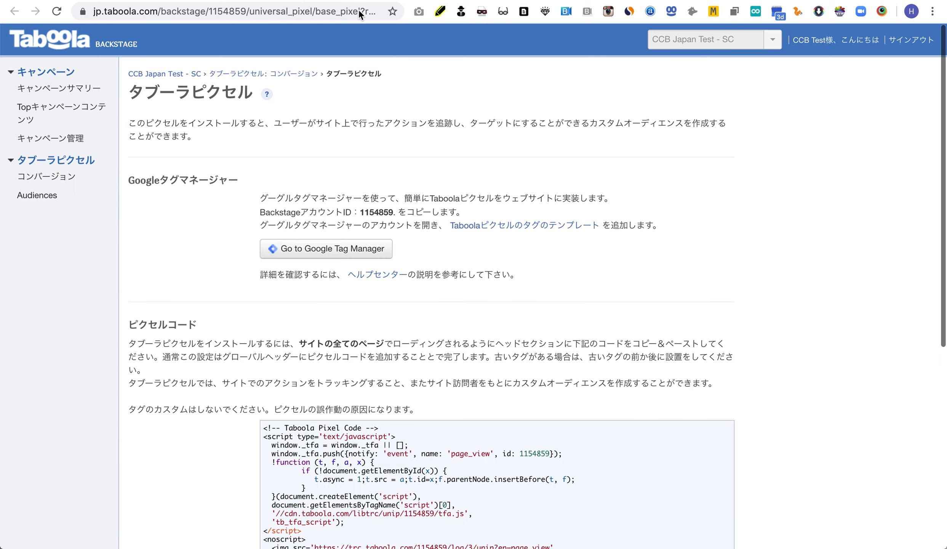
{"action": "scroll", "coordinate": [771, 241], "scroll_direction": "down", "scroll_amount": 2}
{"action": "scroll", "coordinate": [771, 239], "scroll_direction": "down", "scroll_amount": 7}
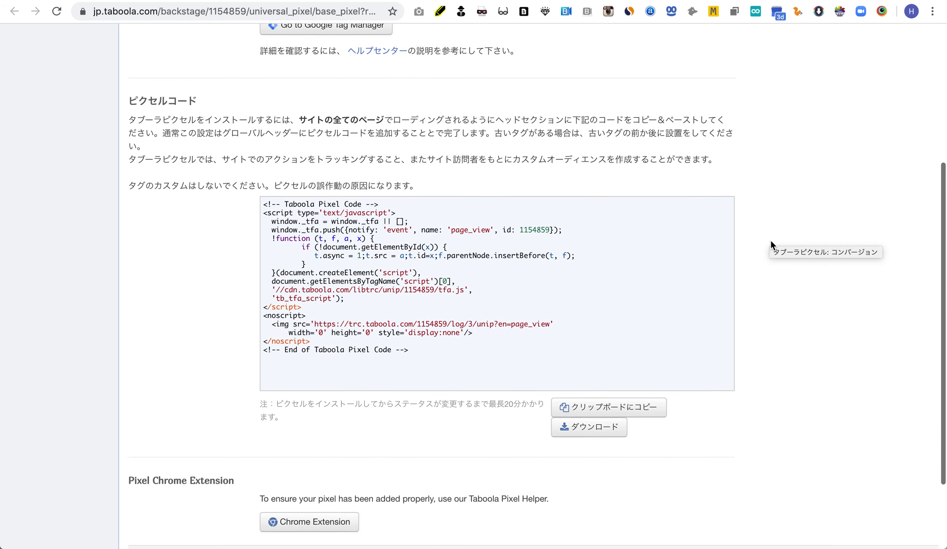
{"action": "scroll", "coordinate": [770, 239], "scroll_direction": "up", "scroll_amount": 8}
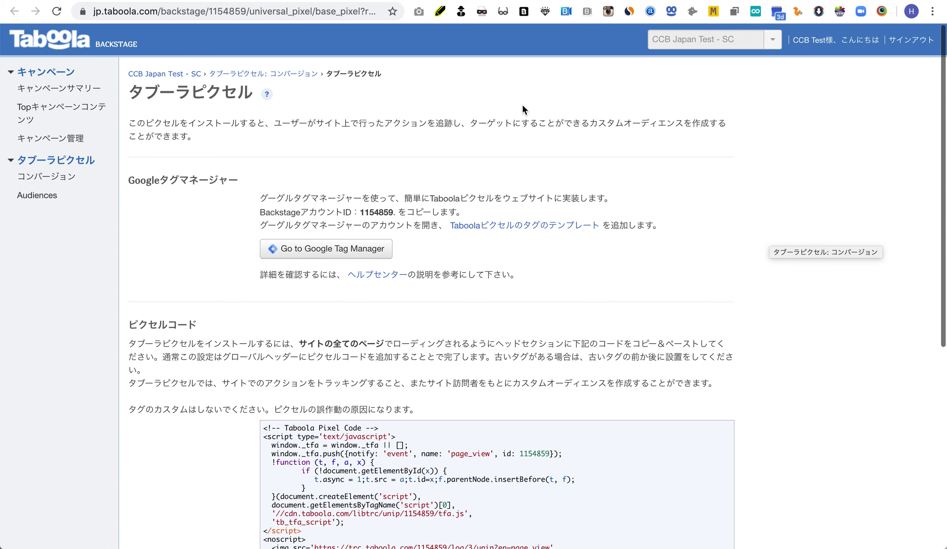
Switch to Google Tag Manager and open the community template gallery for tag templates
{"action": "left_click", "coordinate": [468, 1]}
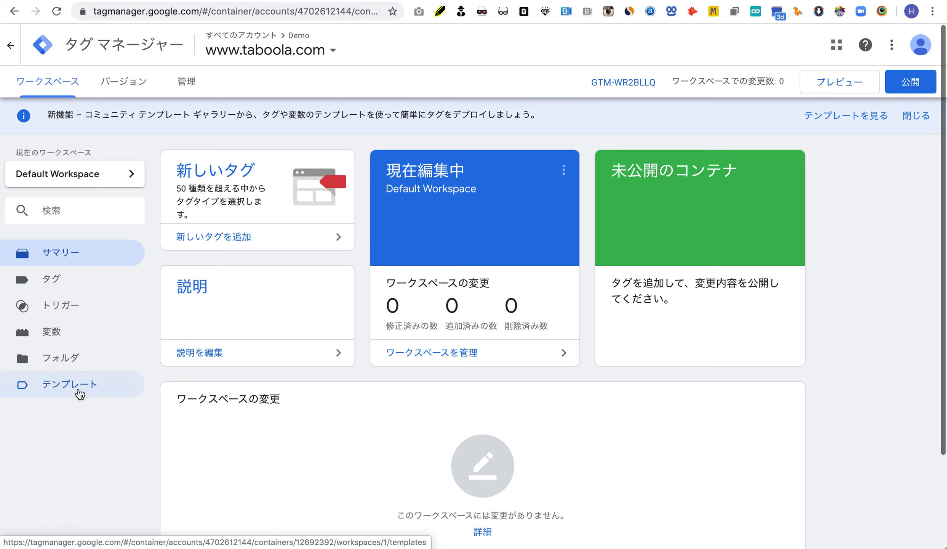
{"action": "left_click", "coordinate": [79, 393]}
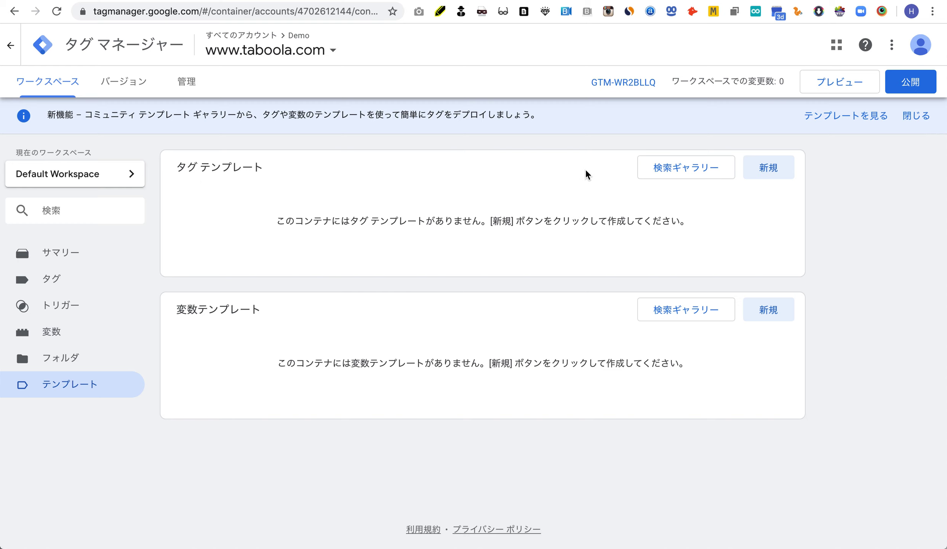
{"action": "left_click", "coordinate": [667, 174]}
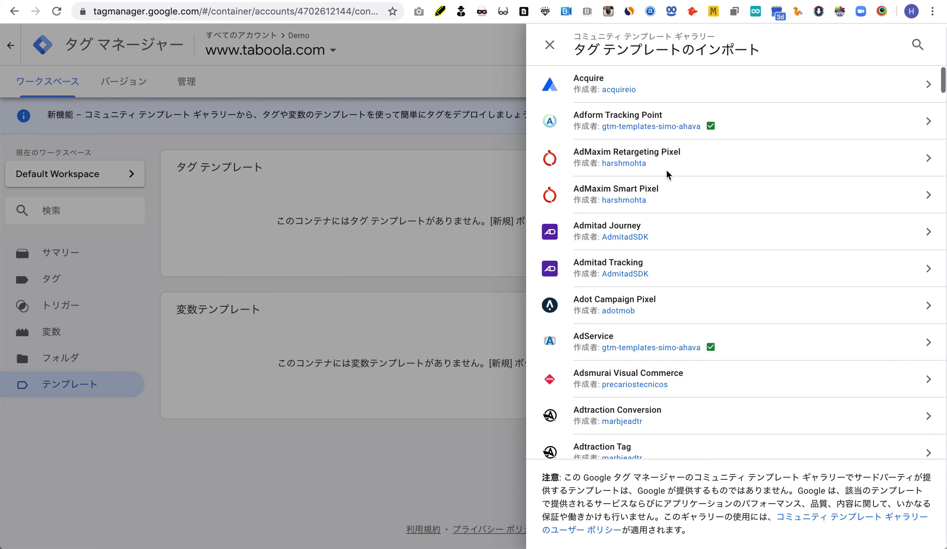
Find the Taboola Pixel template by taboola in the gallery and add it to the workspace, accepting its permissions
{"action": "scroll", "coordinate": [667, 174], "scroll_direction": "down", "scroll_amount": 20}
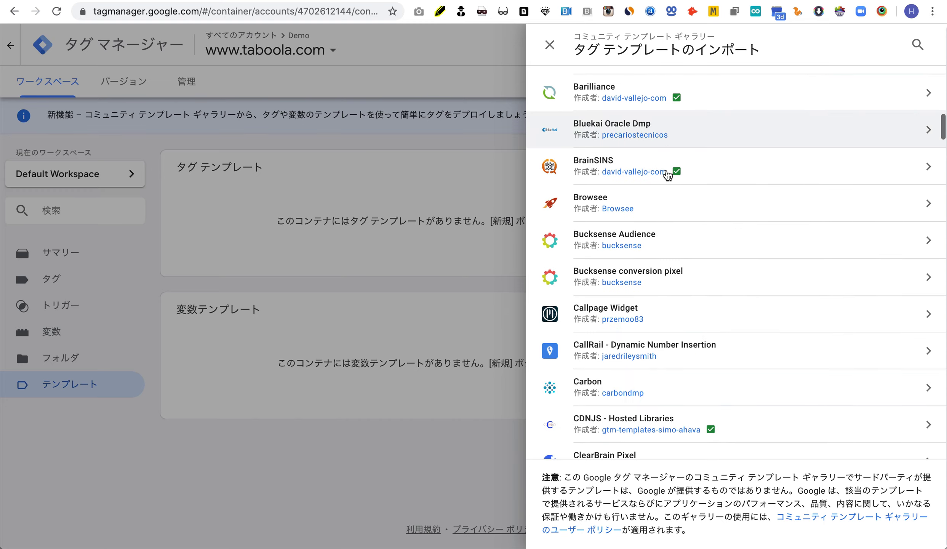
{"action": "scroll", "coordinate": [668, 175], "scroll_direction": "down", "scroll_amount": 20}
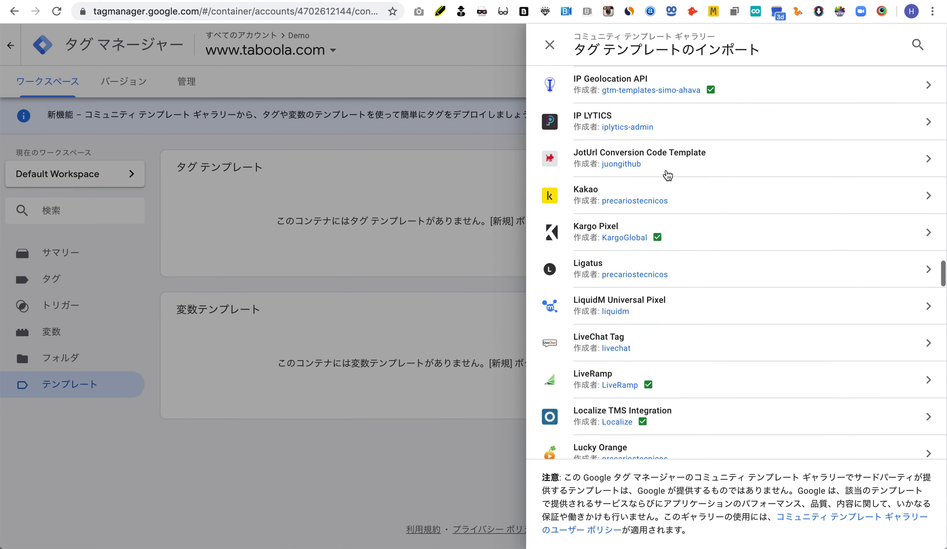
{"action": "scroll", "coordinate": [667, 175], "scroll_direction": "down", "scroll_amount": 20}
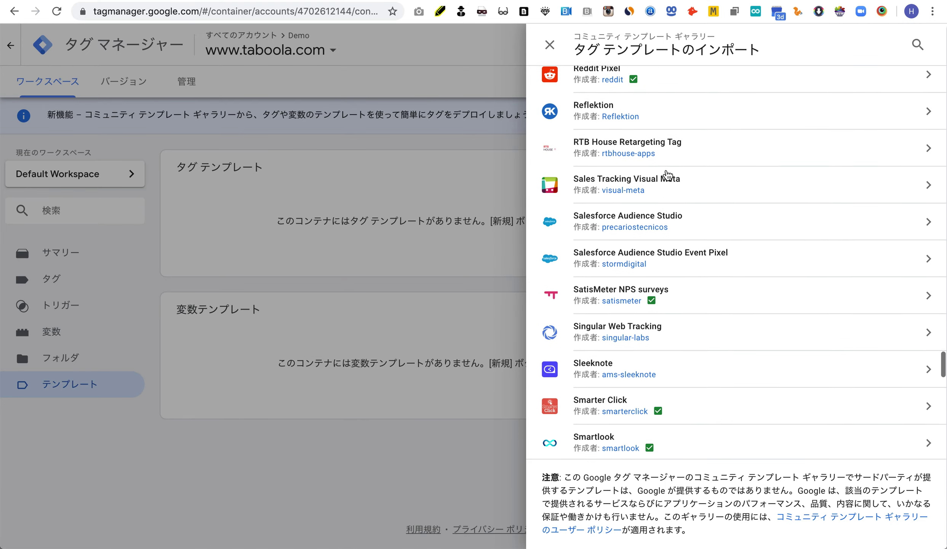
{"action": "scroll", "coordinate": [668, 175], "scroll_direction": "down", "scroll_amount": 2}
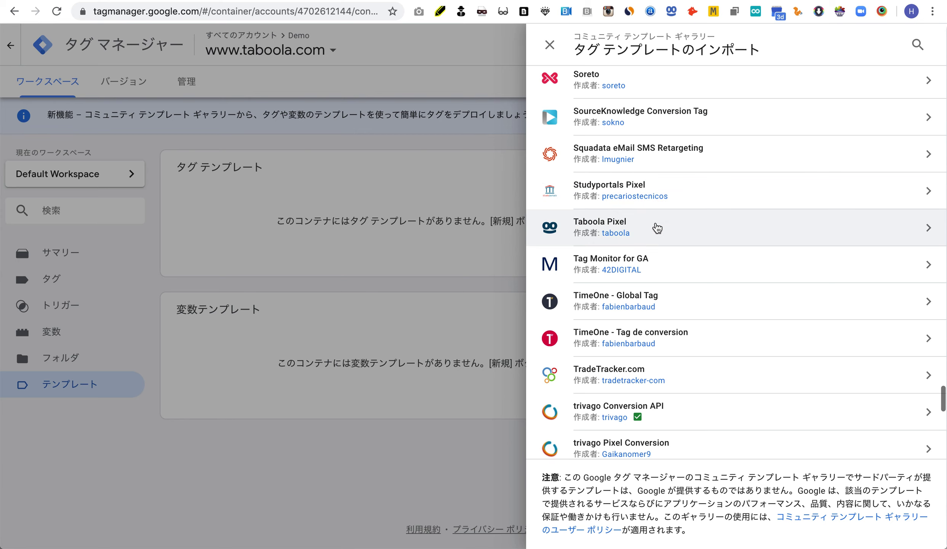
{"action": "left_click", "coordinate": [657, 228]}
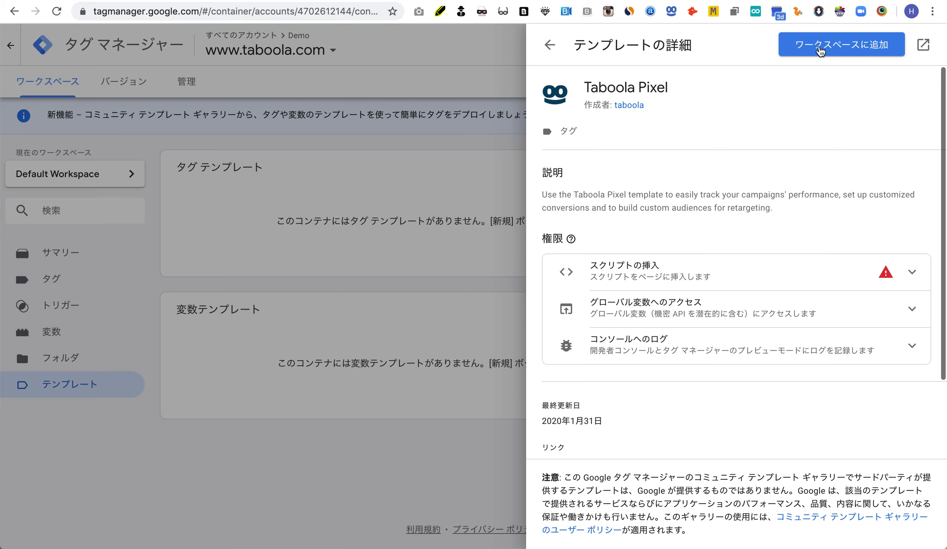
{"action": "left_click", "coordinate": [820, 52]}
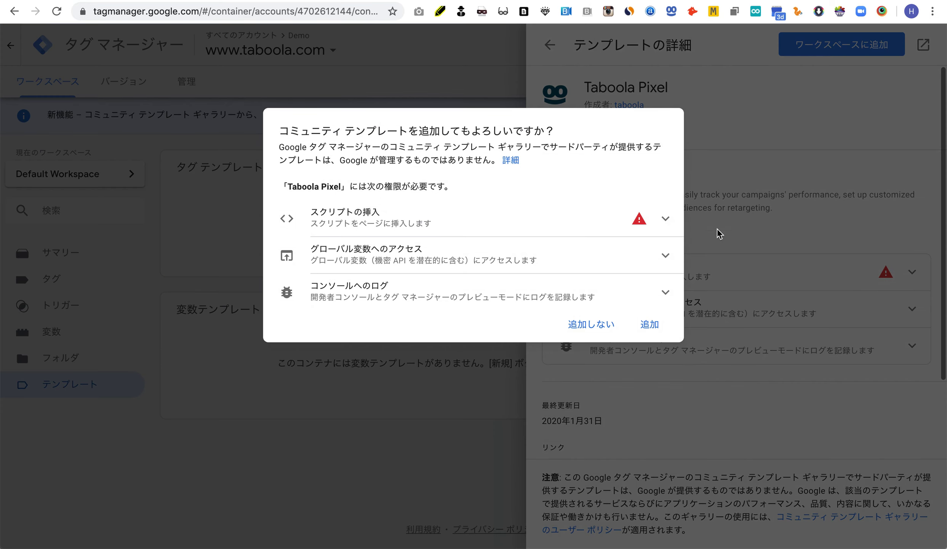
{"action": "left_click", "coordinate": [657, 325]}
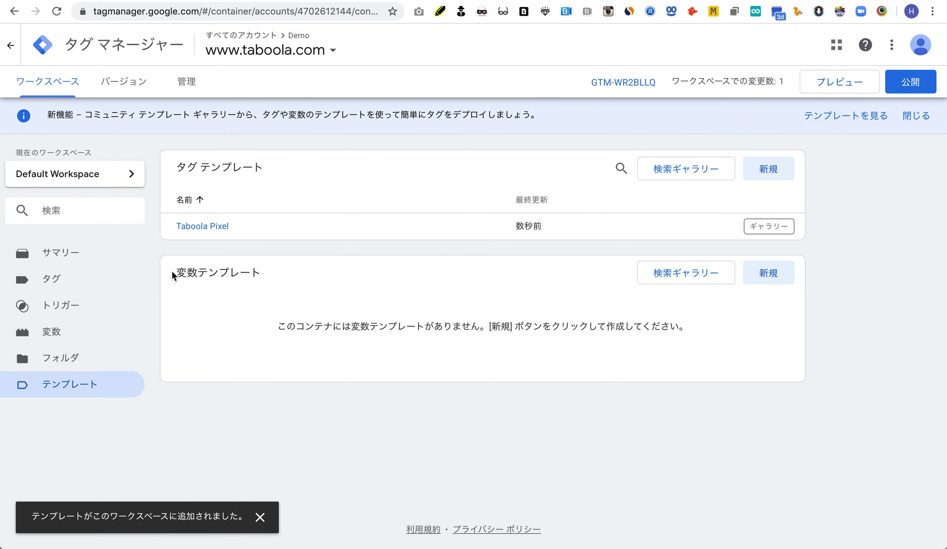
Create a new tag from the workspace summary and choose Taboola Pixel as its tag type
{"action": "left_click", "coordinate": [91, 256]}
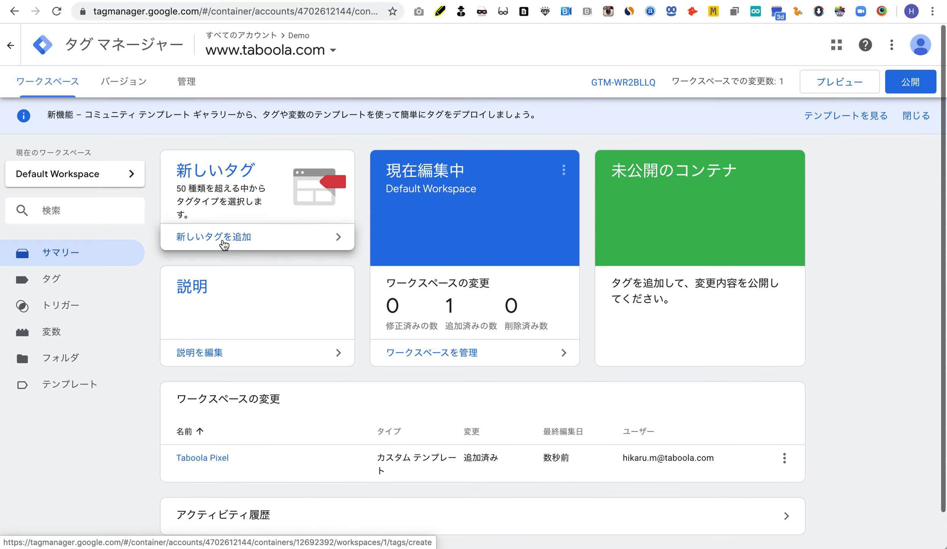
{"action": "left_click", "coordinate": [224, 244]}
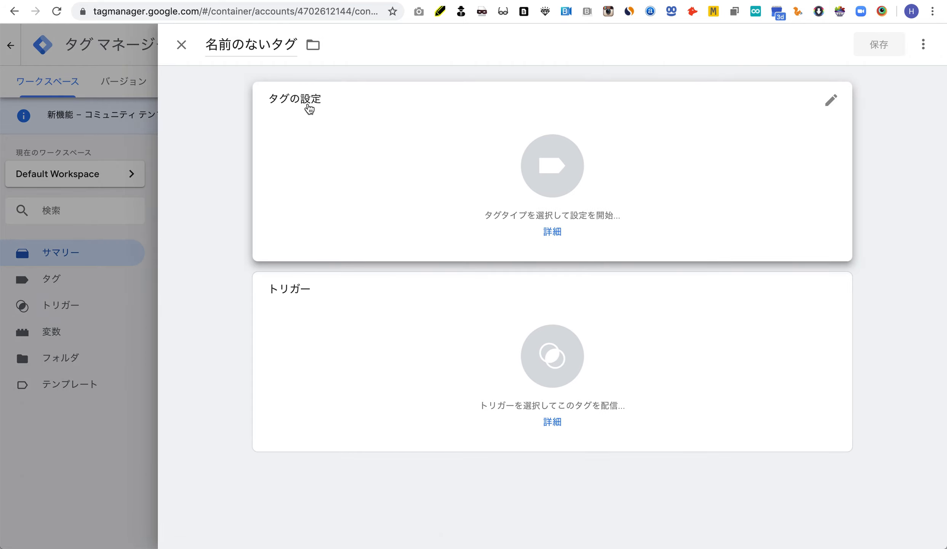
{"action": "left_click", "coordinate": [566, 168]}
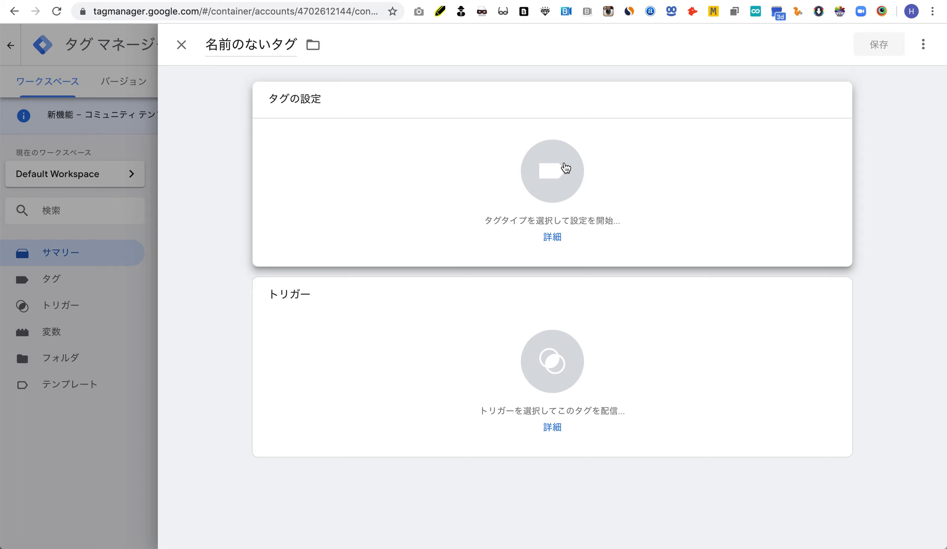
{"action": "left_click", "coordinate": [566, 167]}
{"action": "scroll", "coordinate": [722, 271], "scroll_direction": "down", "scroll_amount": 5}
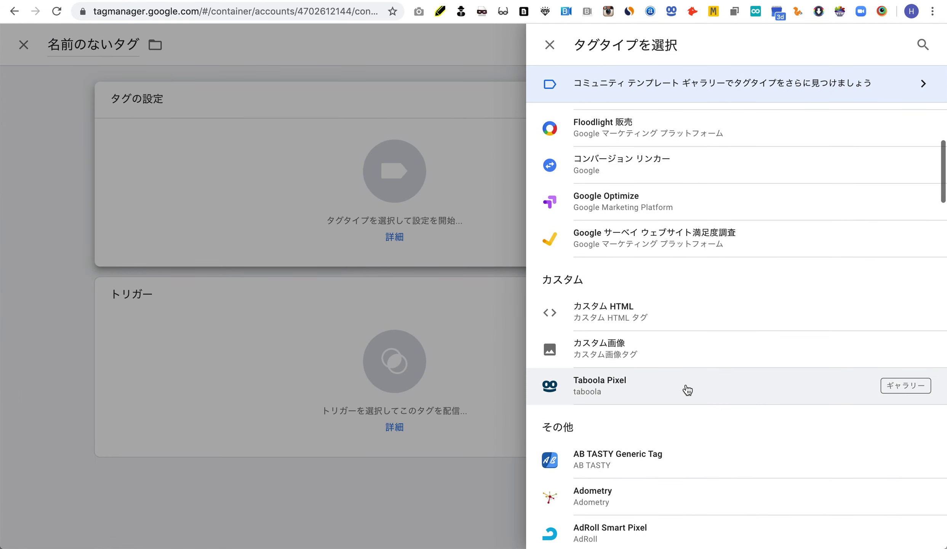
{"action": "left_click", "coordinate": [688, 389]}
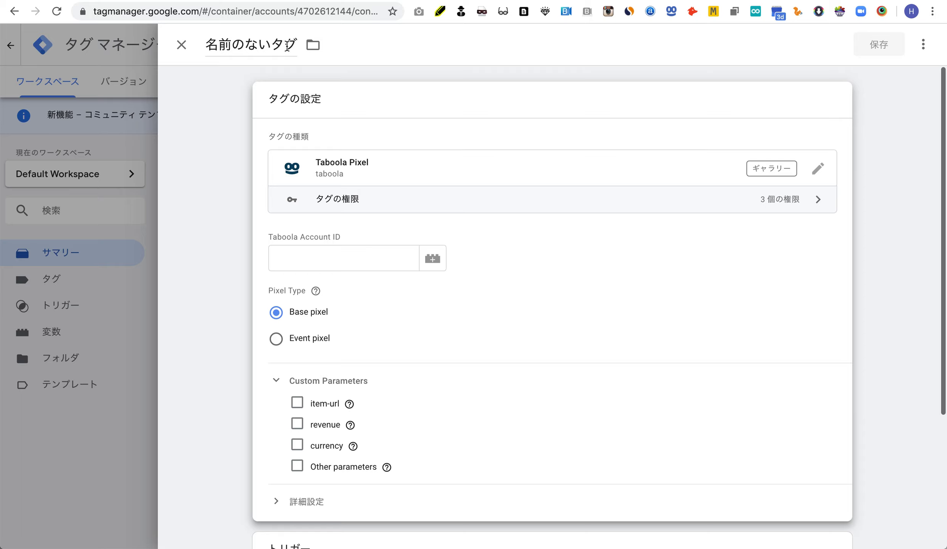
Rename the untitled tag as "Taboola ベースコード"
{"action": "left_click", "coordinate": [297, 45]}
{"action": "key", "text": "BackSpace"}
{"action": "key", "text": "BackSpace"}
{"action": "key", "text": "BackSpace"}
{"action": "key", "text": "BackSpace"}
{"action": "key", "text": "BackSpace"}
{"action": "key", "text": "BackSpace"}
{"action": "key", "text": "BackSpace"}
{"action": "type", "text": "Taboola"}
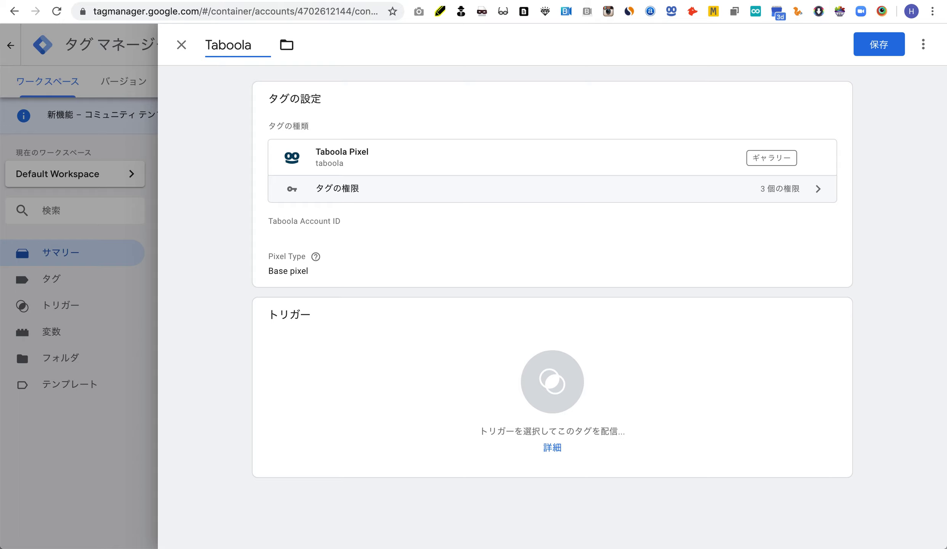
{"action": "type", "text": " ベースコード"}
{"action": "key", "text": "Return"}
{"action": "left_click", "coordinate": [221, 98]}
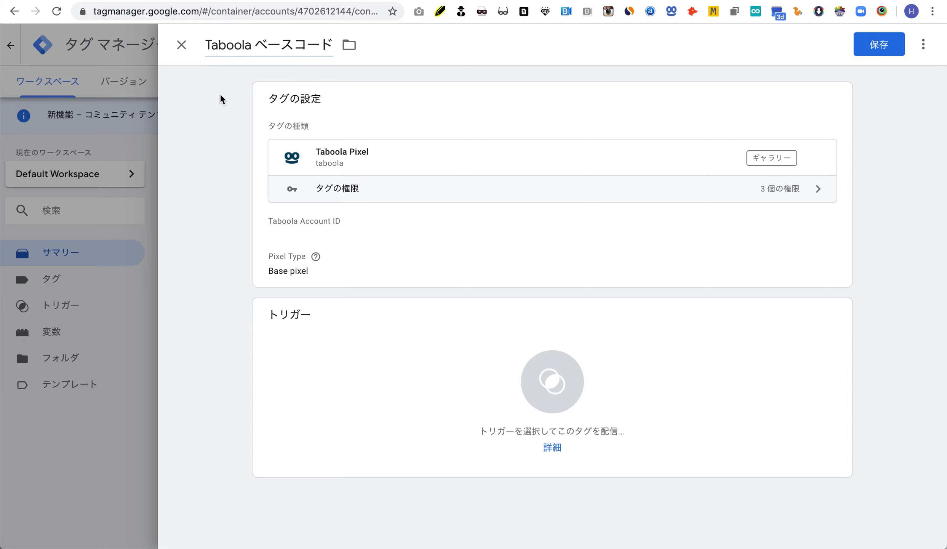
Copy the Backstage account ID from the Taboola pixel page into the tag's Taboola Account ID field, with Base pixel as the pixel type
{"action": "left_click", "coordinate": [405, 220]}
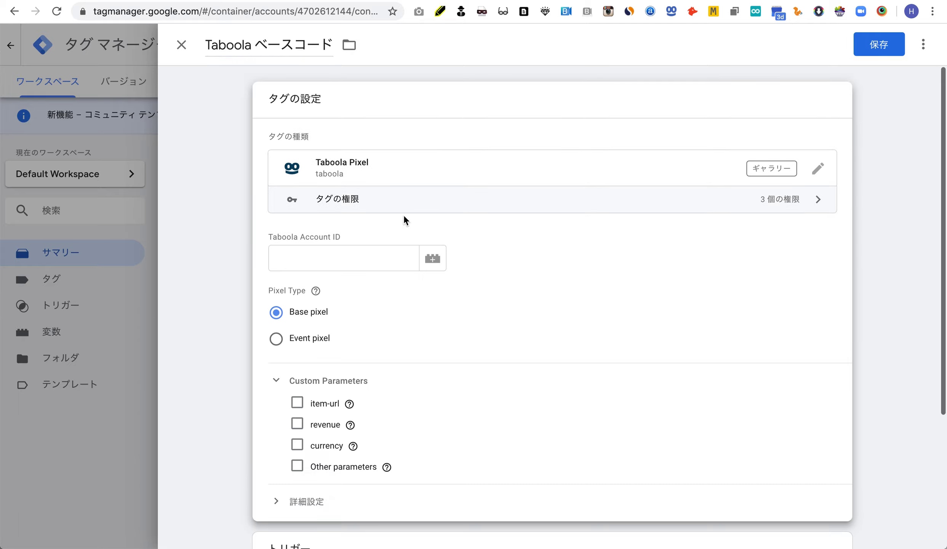
{"action": "left_click", "coordinate": [349, 258]}
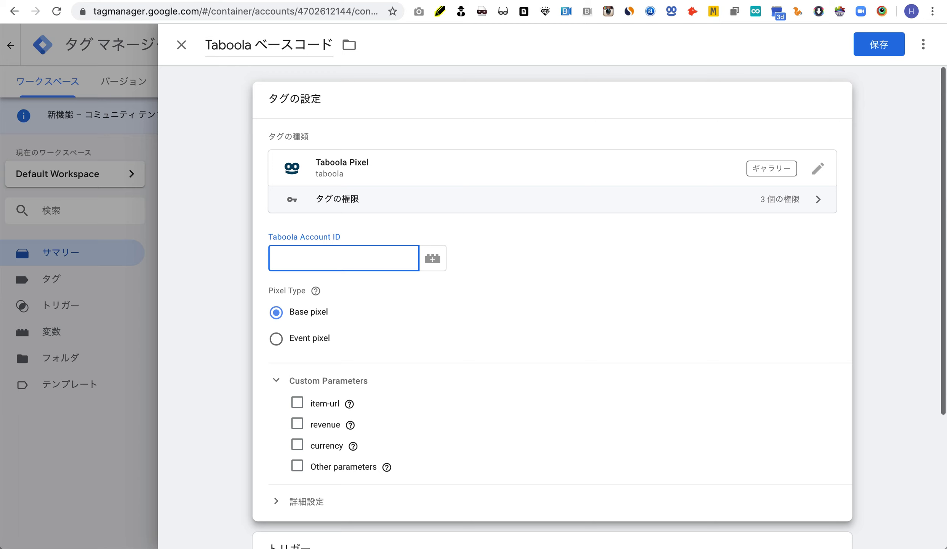
{"action": "key", "text": "ctrl+Tab"}
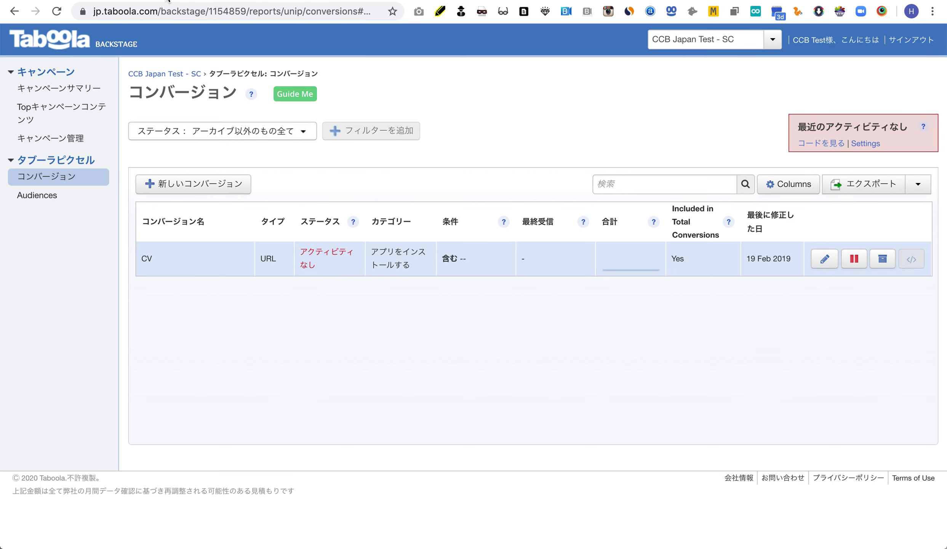
{"action": "double_click", "coordinate": [228, 13]}
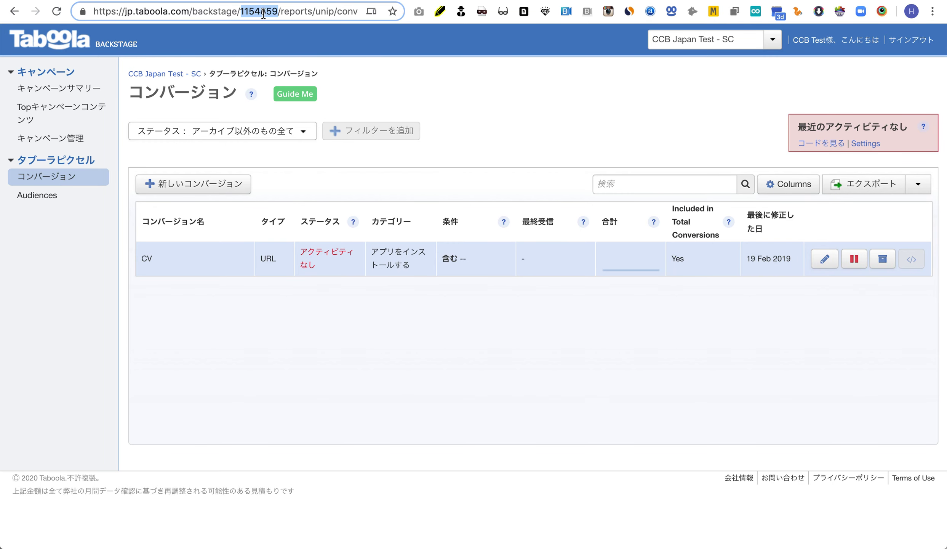
{"action": "key", "text": "ctrl+Tab"}
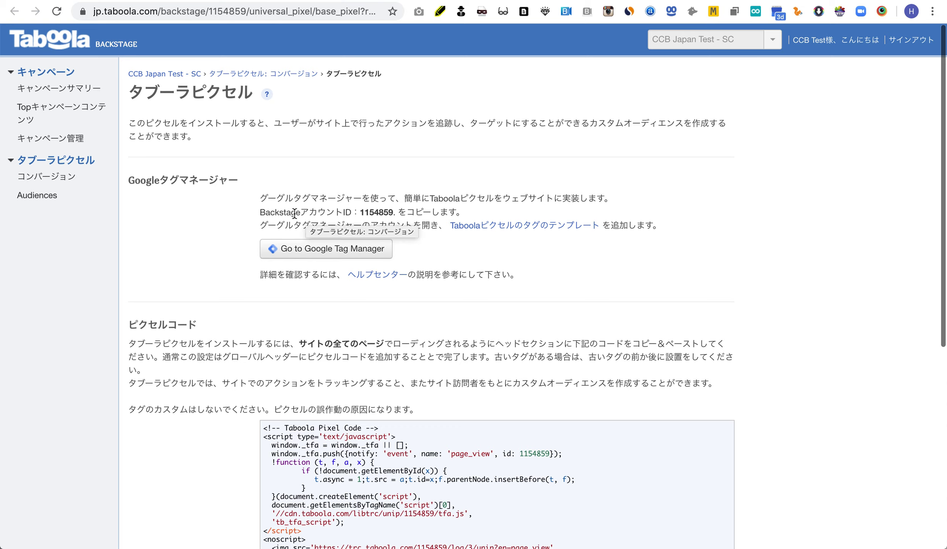
{"action": "left_click_drag", "start_coordinate": [361, 212], "coordinate": [393, 212]}
{"action": "key", "text": "super+c"}
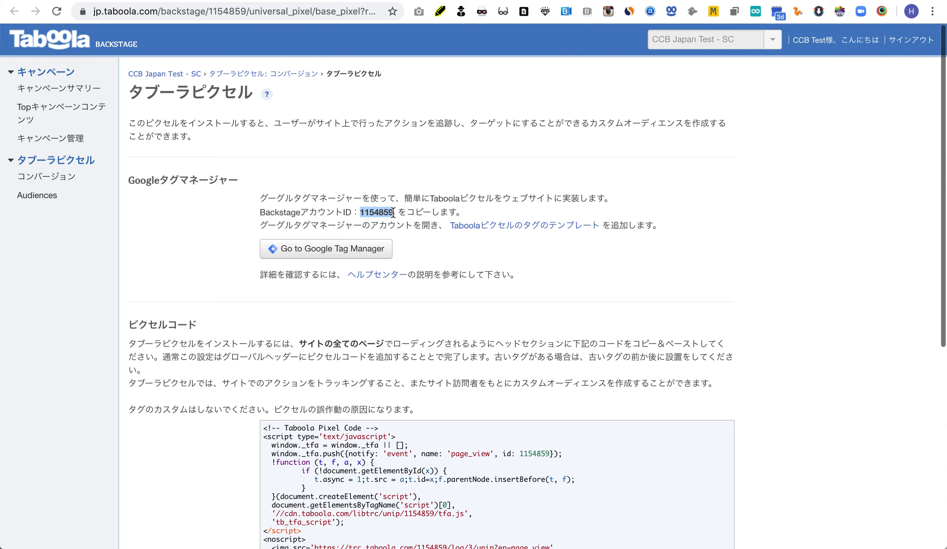
{"action": "key", "text": "ctrl+Tab"}
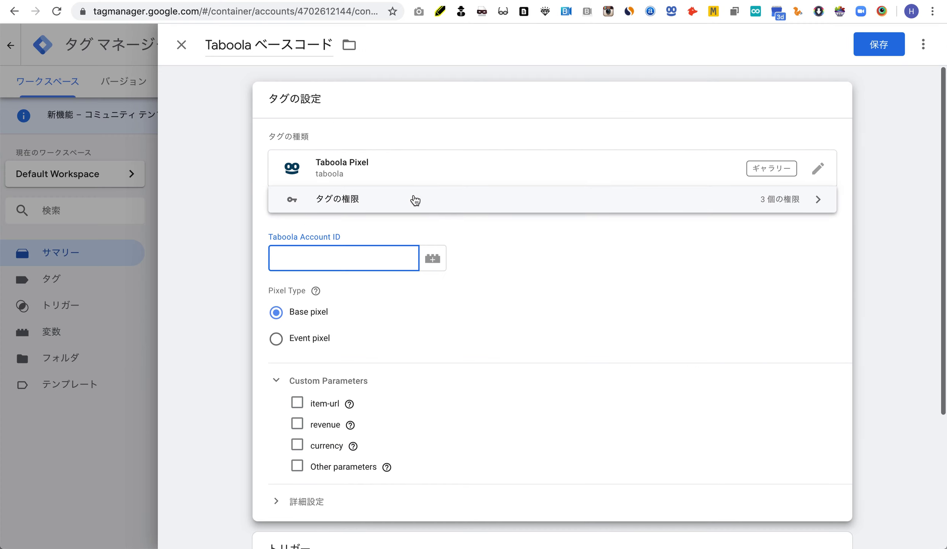
{"action": "key", "text": "super+v"}
{"action": "scroll", "coordinate": [415, 200], "scroll_direction": "down", "scroll_amount": 3}
{"action": "left_click", "coordinate": [286, 206]}
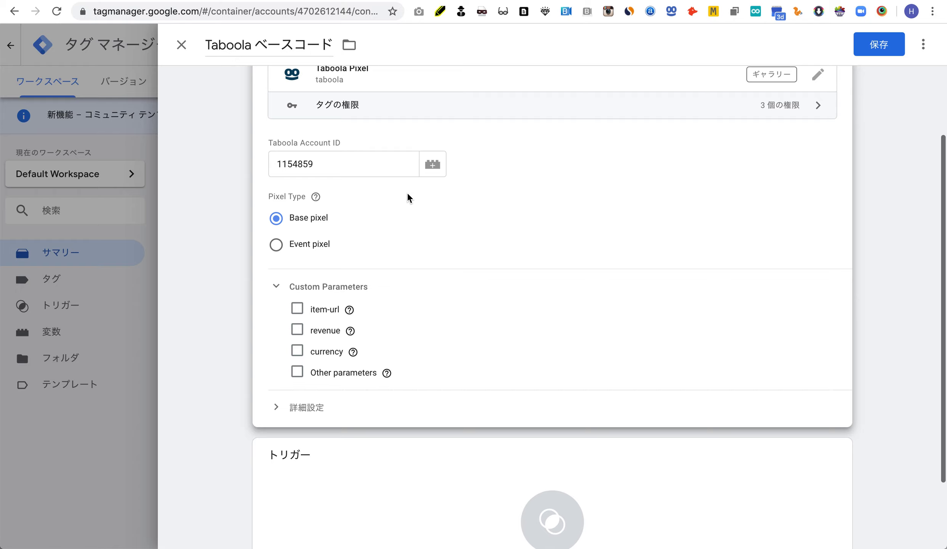
Expand the tag's advanced settings (詳細設定) and set the tag firing option to 1 ページにつき 1 度
{"action": "scroll", "coordinate": [407, 197], "scroll_direction": "down", "scroll_amount": 2}
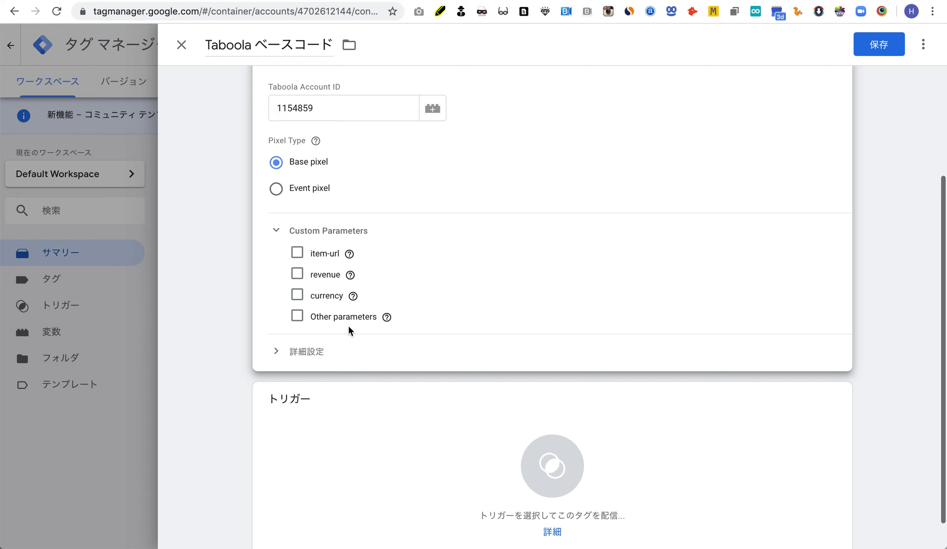
{"action": "left_click", "coordinate": [307, 356]}
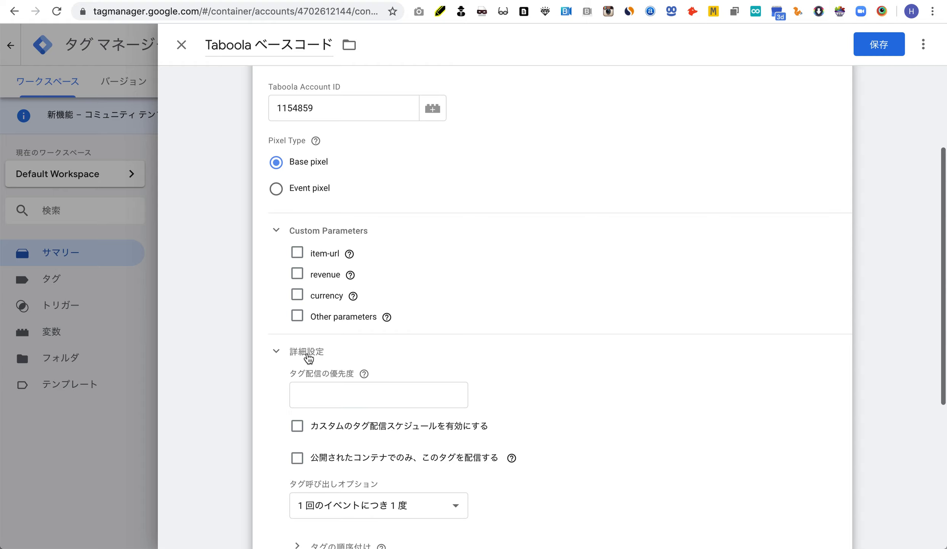
{"action": "scroll", "coordinate": [308, 358], "scroll_direction": "down", "scroll_amount": 4}
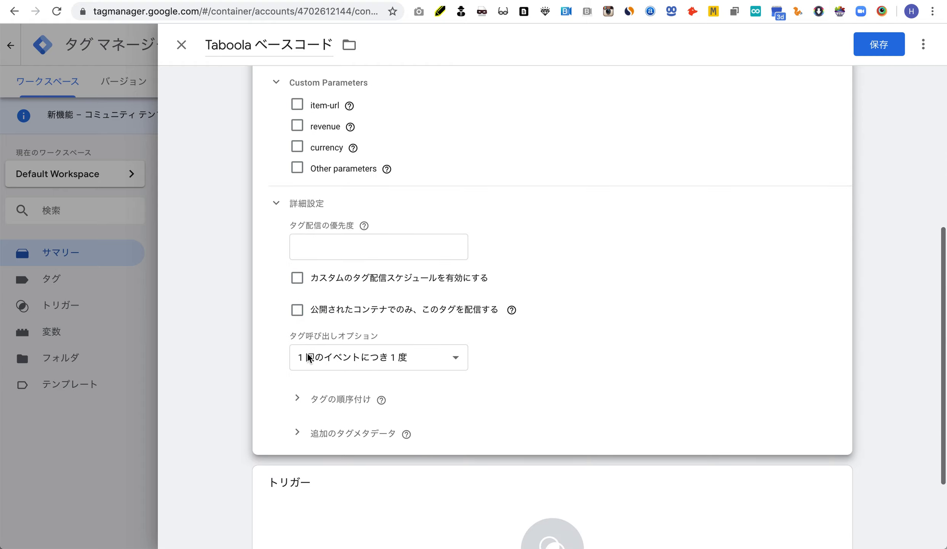
{"action": "left_click", "coordinate": [458, 361]}
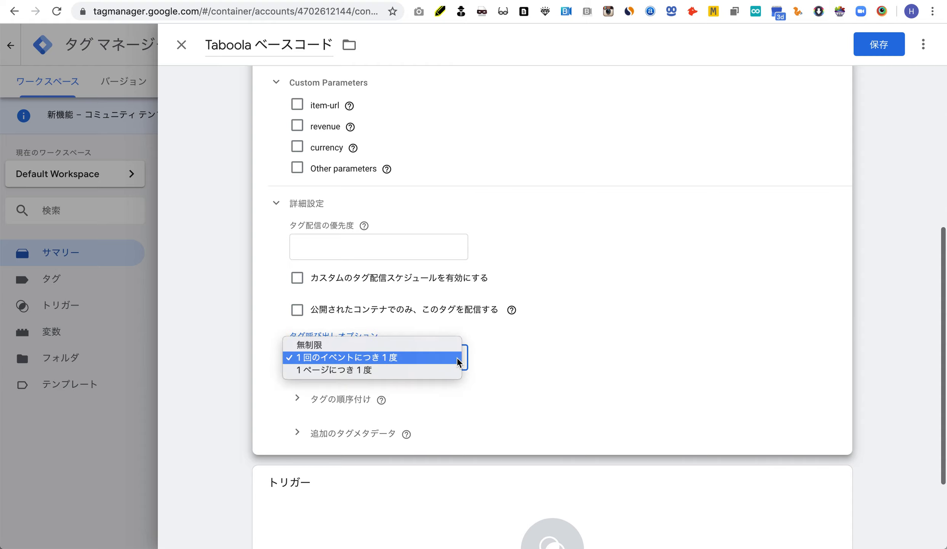
{"action": "left_click", "coordinate": [448, 370]}
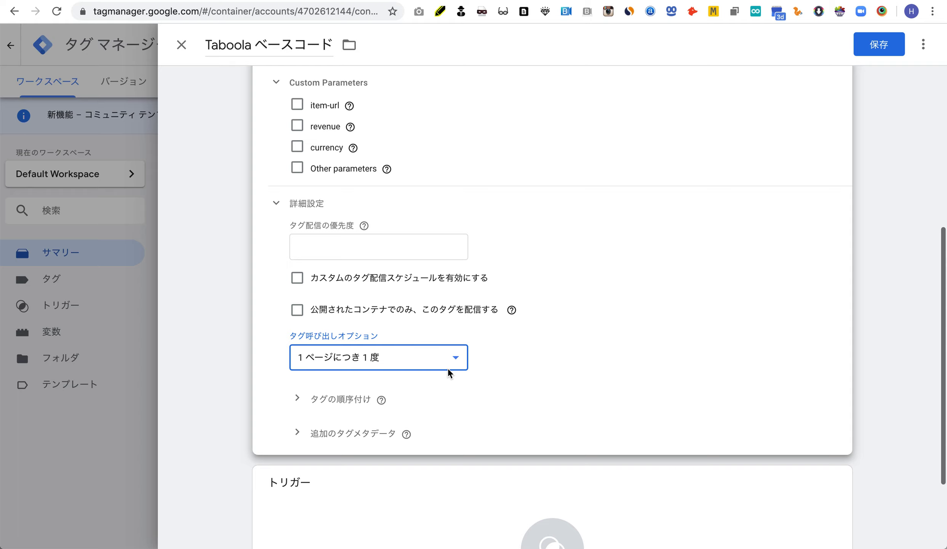
Open the trigger selection for the Taboola base code tag
{"action": "scroll", "coordinate": [448, 372], "scroll_direction": "down", "scroll_amount": 3}
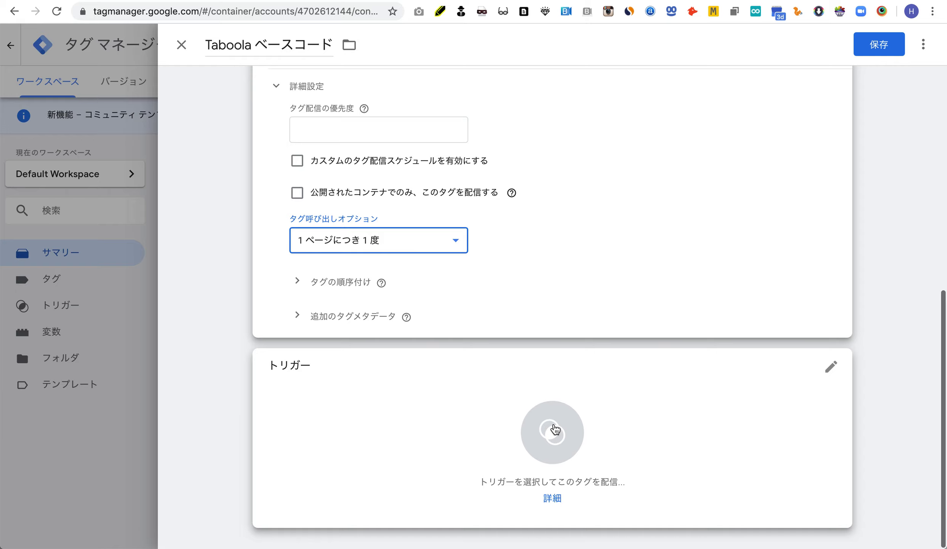
{"action": "left_click", "coordinate": [555, 430]}
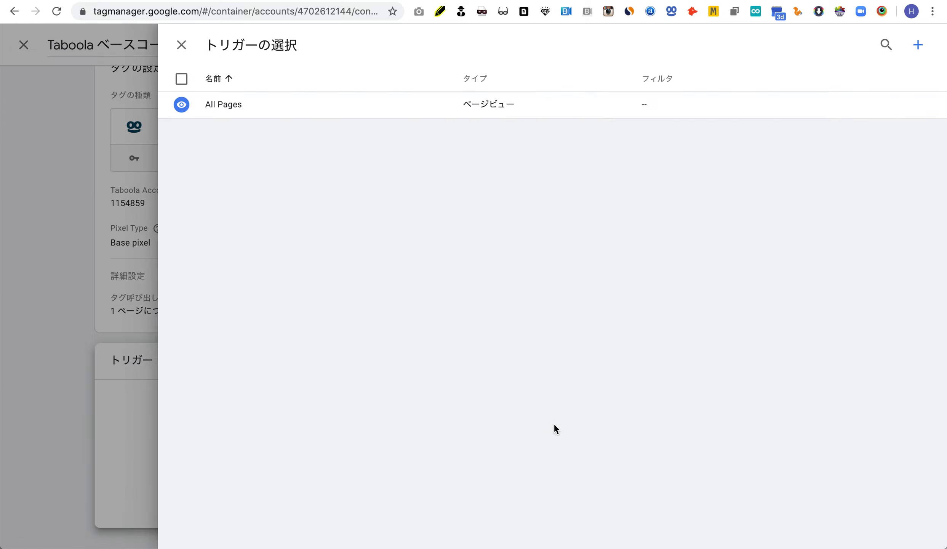